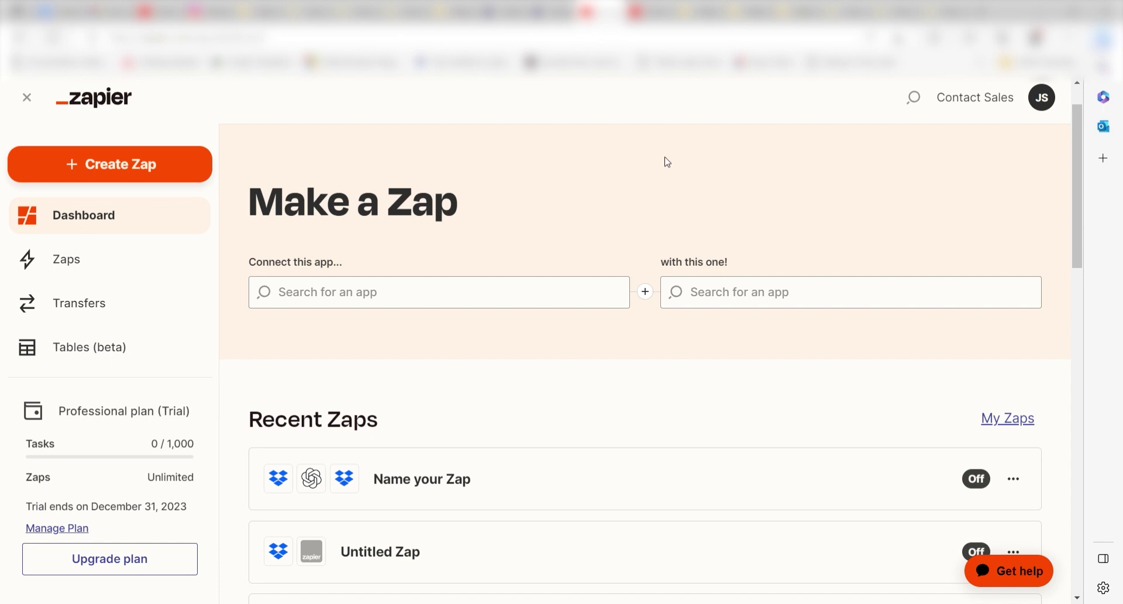
# - Start a new Zap with Dropbox 'New File in Folder' as its trigger
pyautogui.click(143, 163)
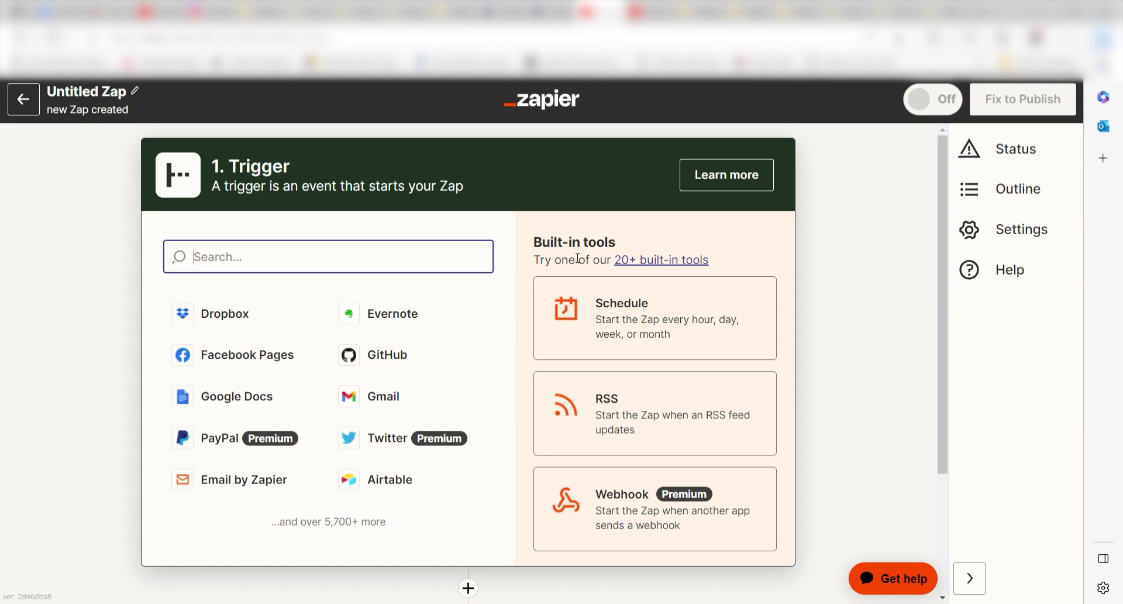
pyautogui.write('dropbox')
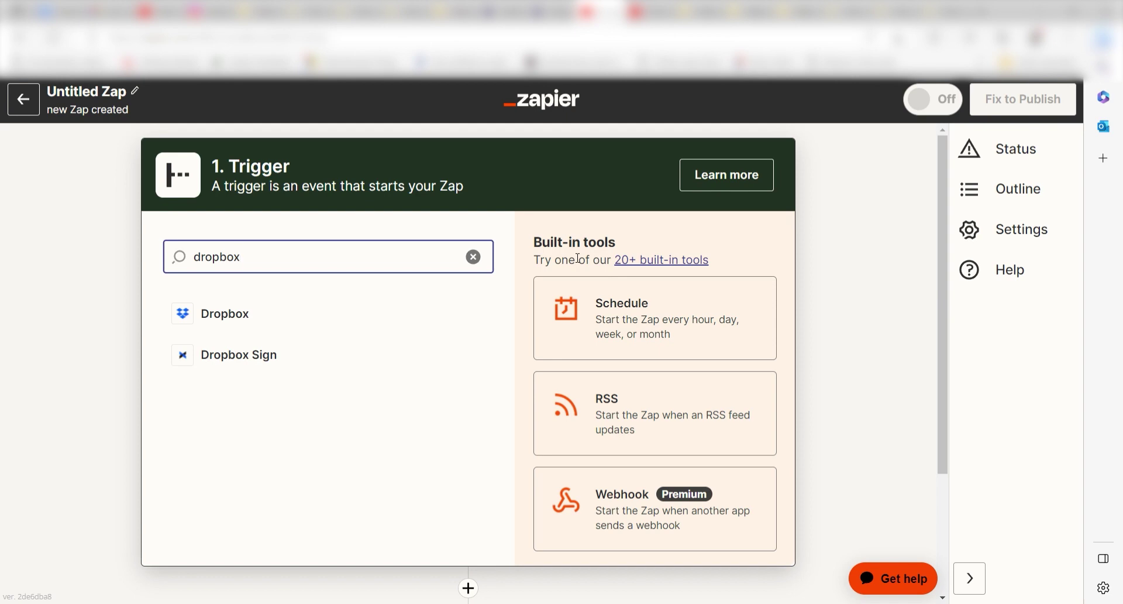
pyautogui.click(416, 315)
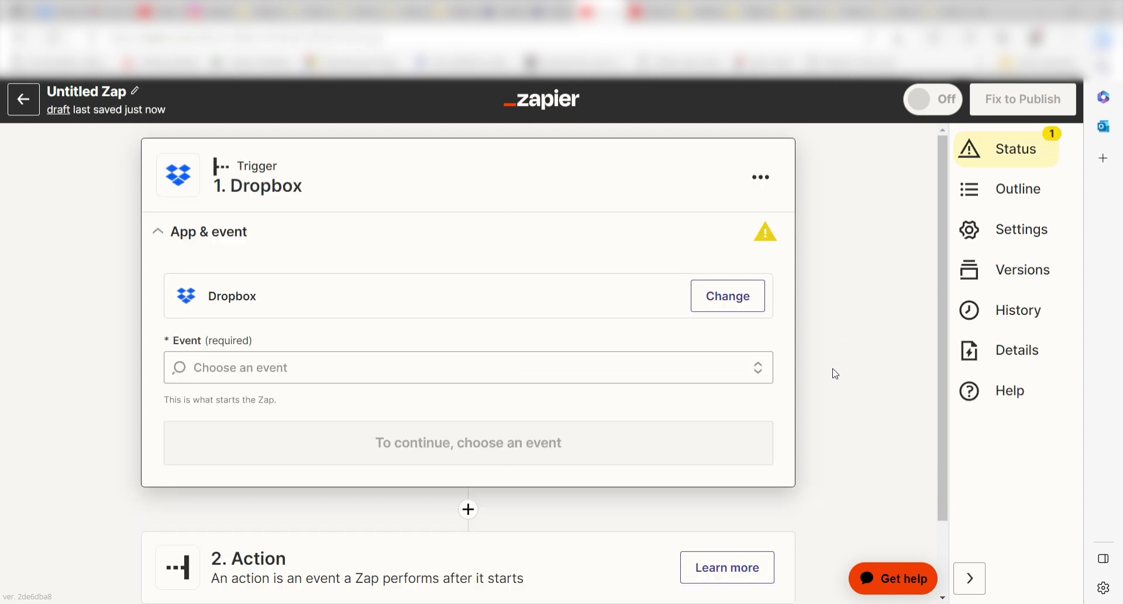
pyautogui.click(751, 373)
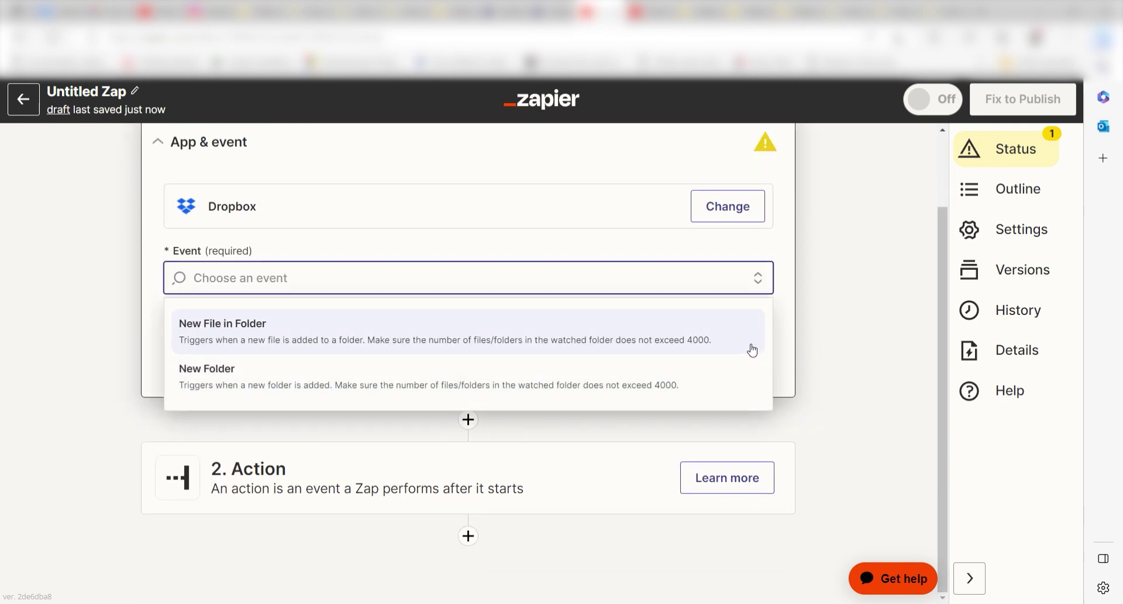
pyautogui.click(751, 342)
pyautogui.click(667, 351)
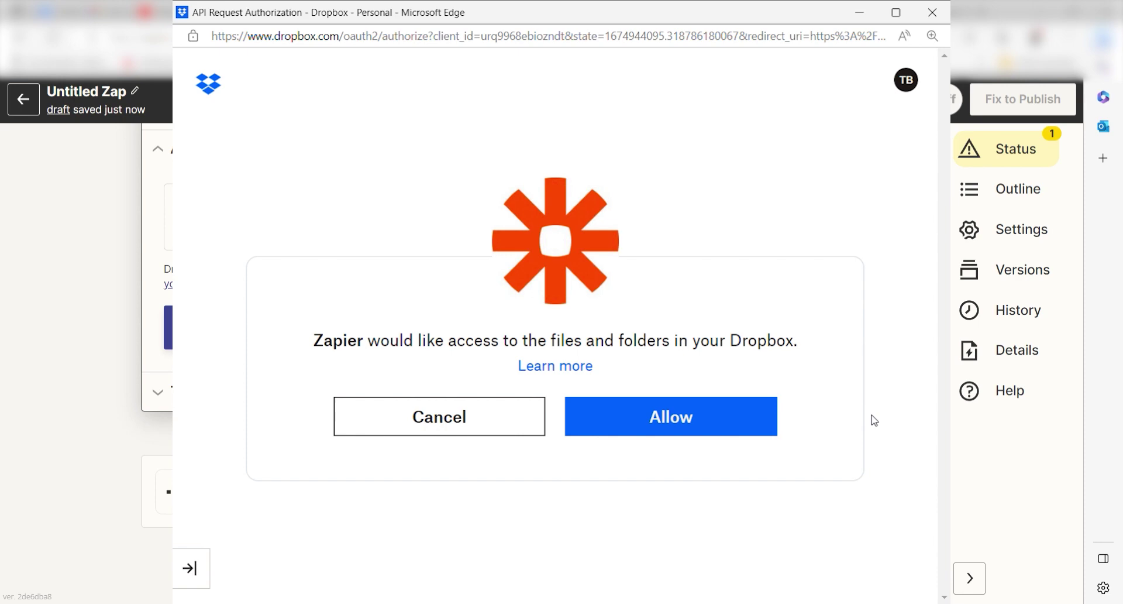
# - Allow Zapier access to Dropbox and make /Zapier Videos the watched folder
pyautogui.click(744, 429)
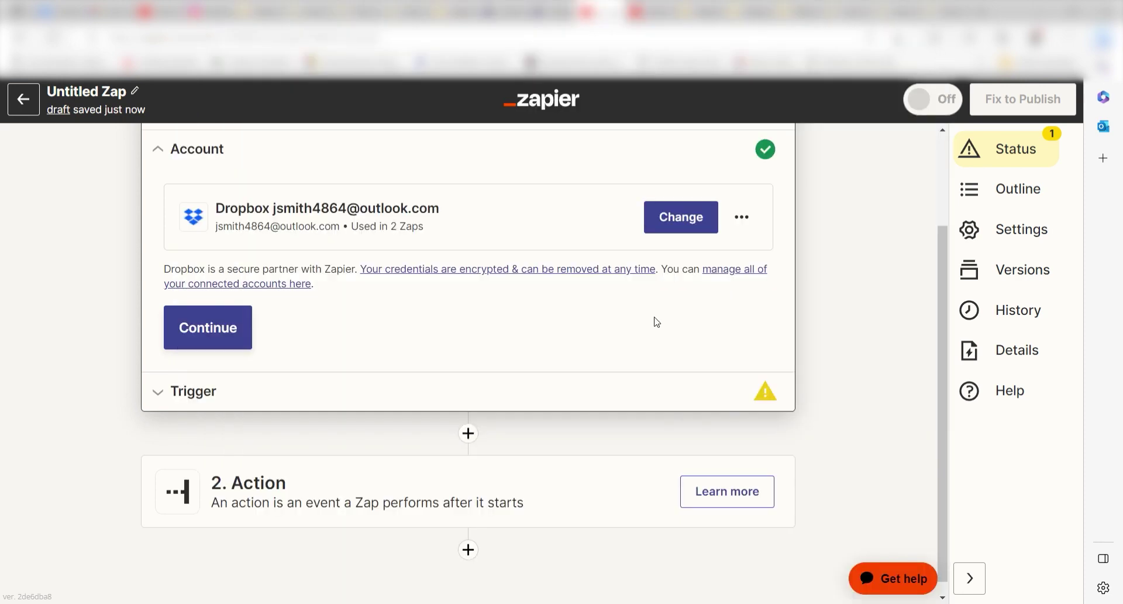
pyautogui.click(244, 328)
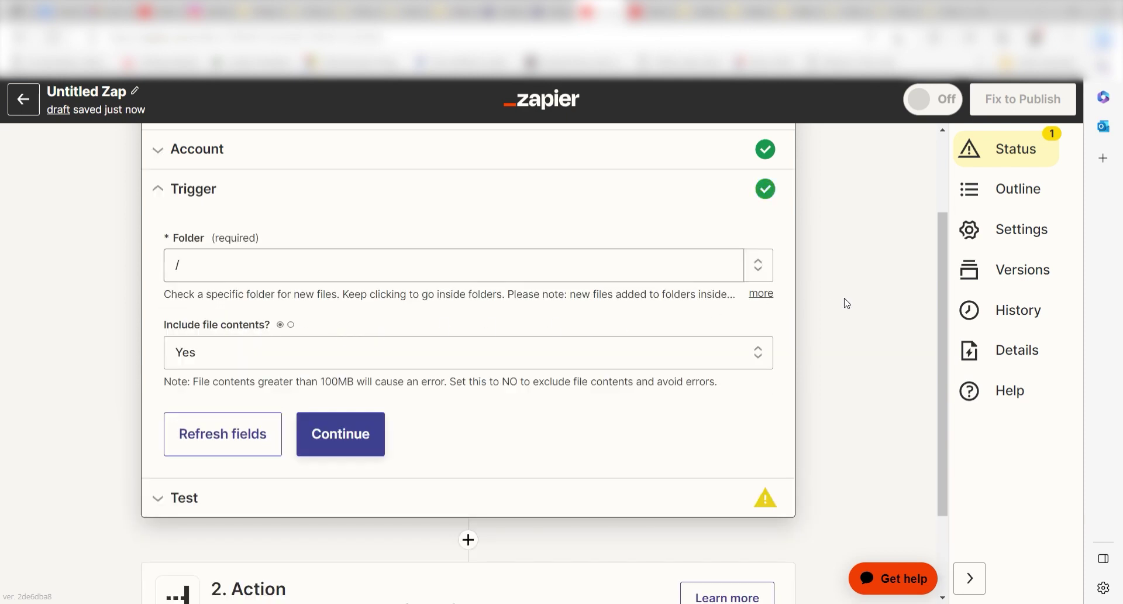
pyautogui.click(754, 265)
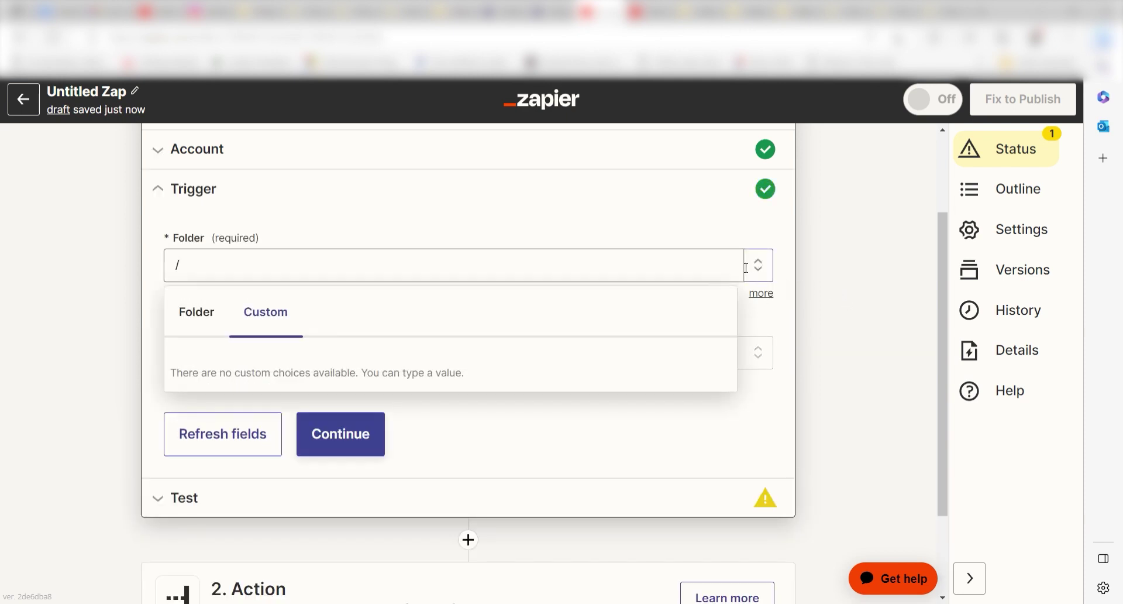
pyautogui.click(258, 317)
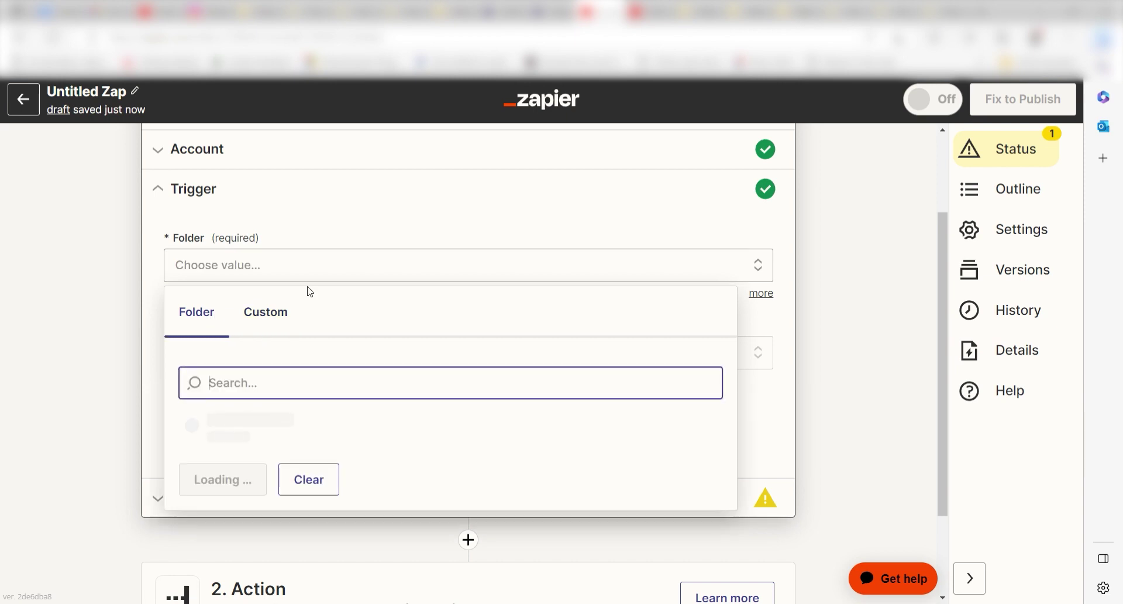
pyautogui.click(296, 431)
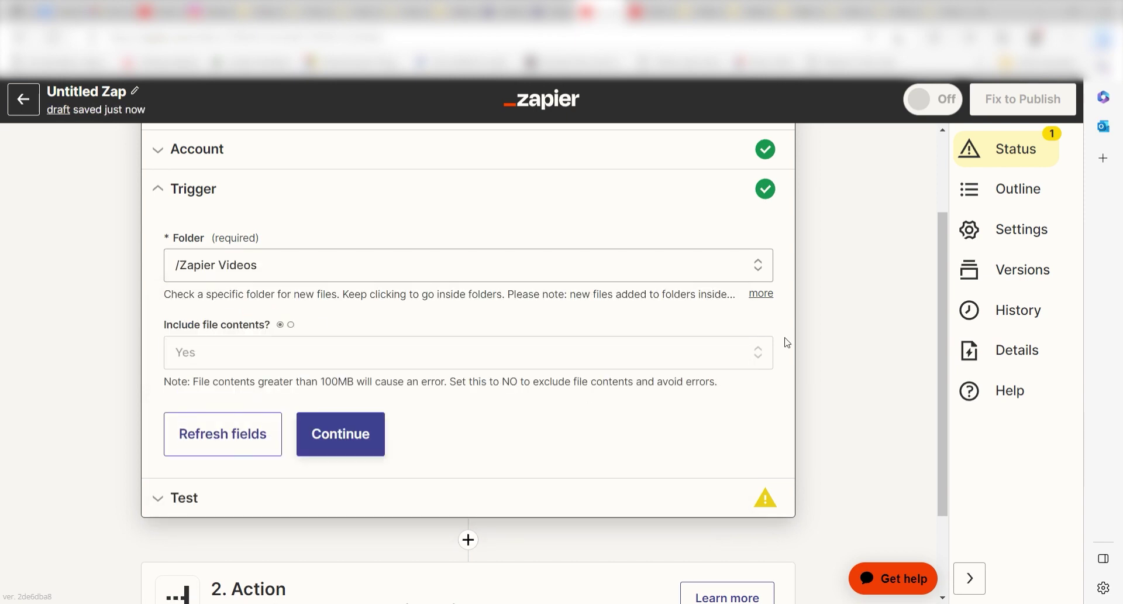
# - Test the trigger, which returns the sample file Zapier Dropbox Video.mp4
pyautogui.click(319, 445)
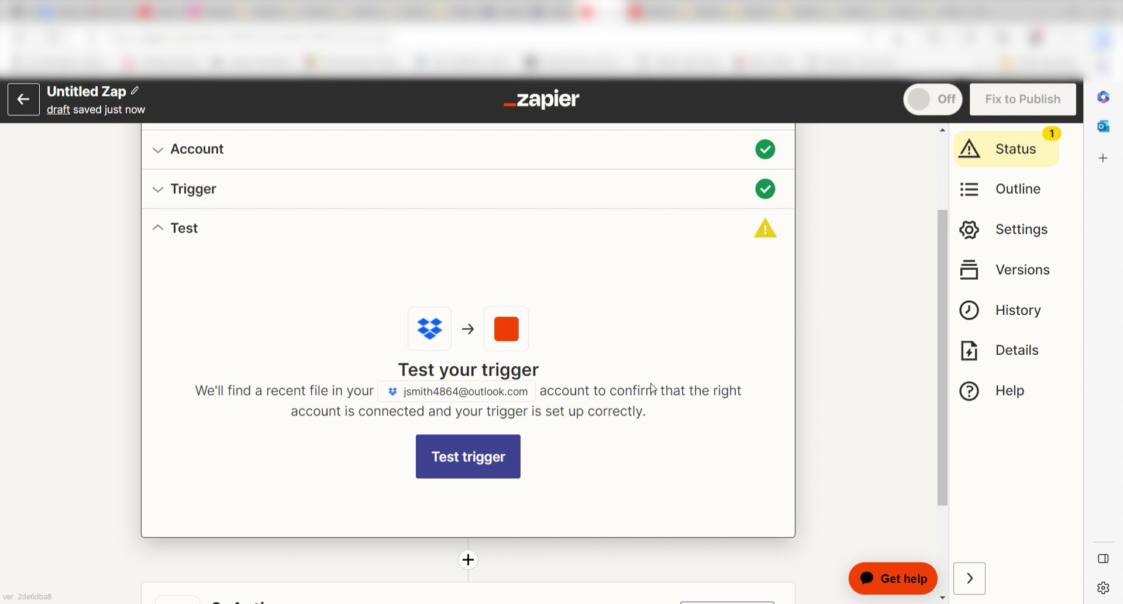
pyautogui.click(500, 457)
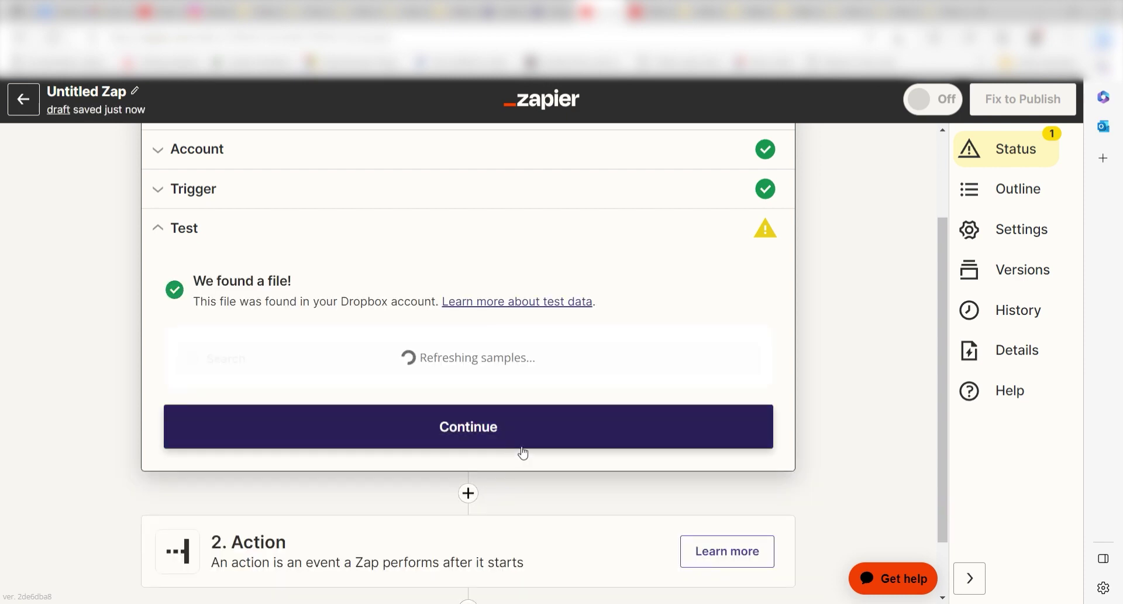
pyautogui.moveTo(944, 240); pyautogui.dragTo(938, 343)
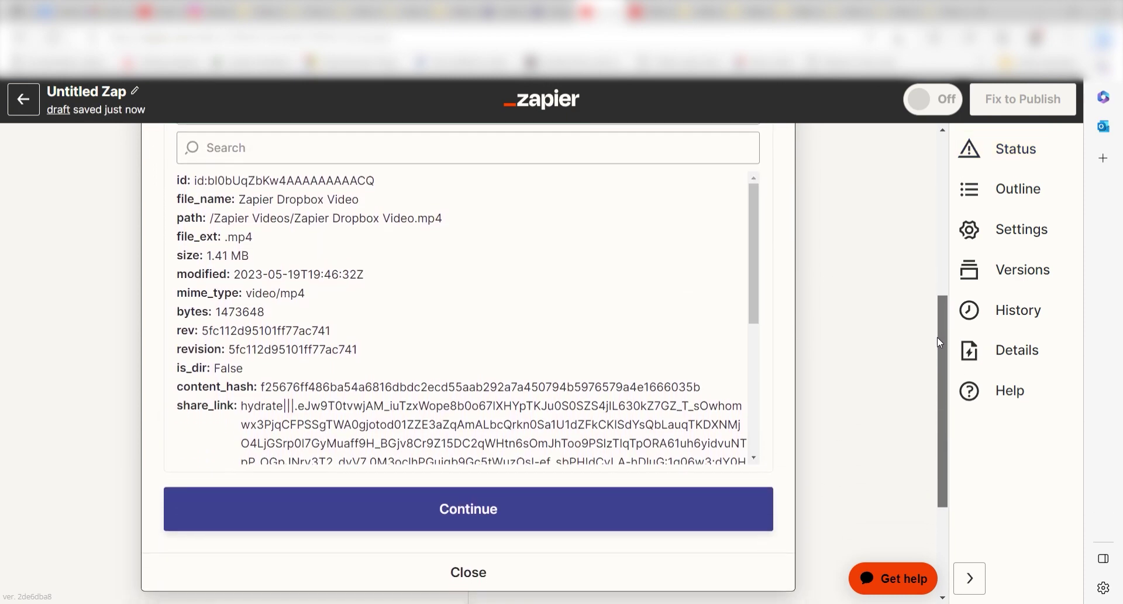
# - Set the action step to OpenAI with the Create Transcription event
pyautogui.click(694, 494)
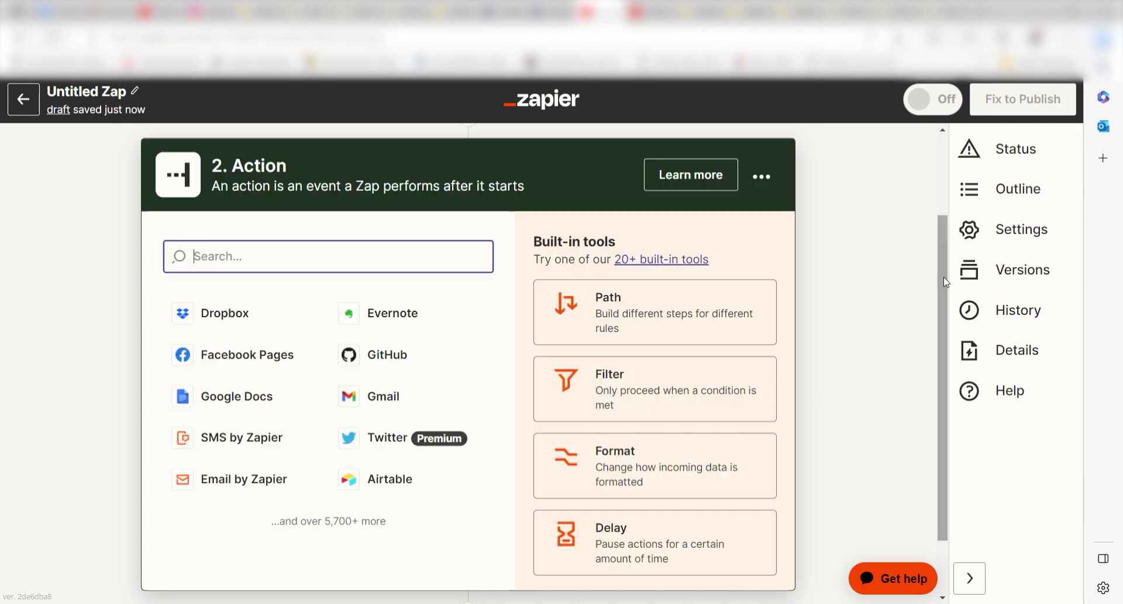
pyautogui.write('openai')
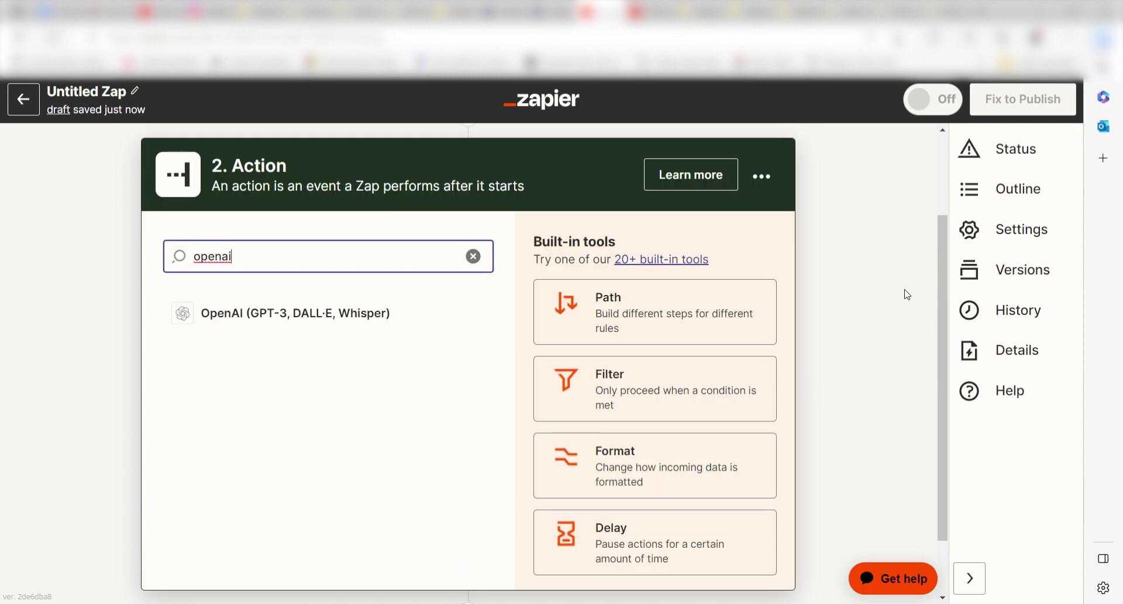
pyautogui.click(495, 322)
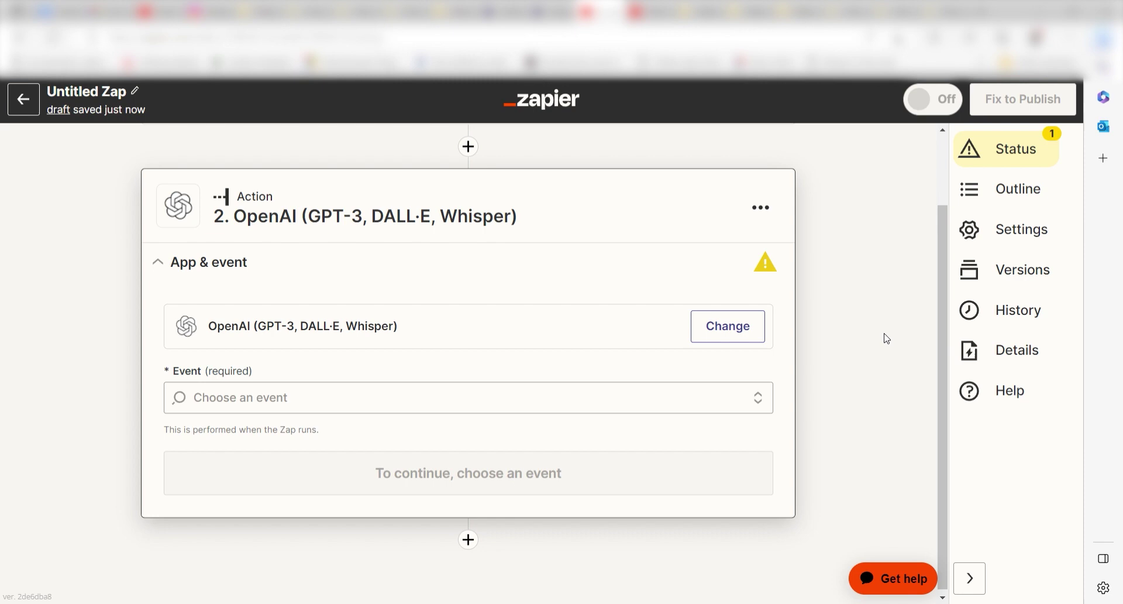
pyautogui.click(750, 396)
pyautogui.click(420, 420)
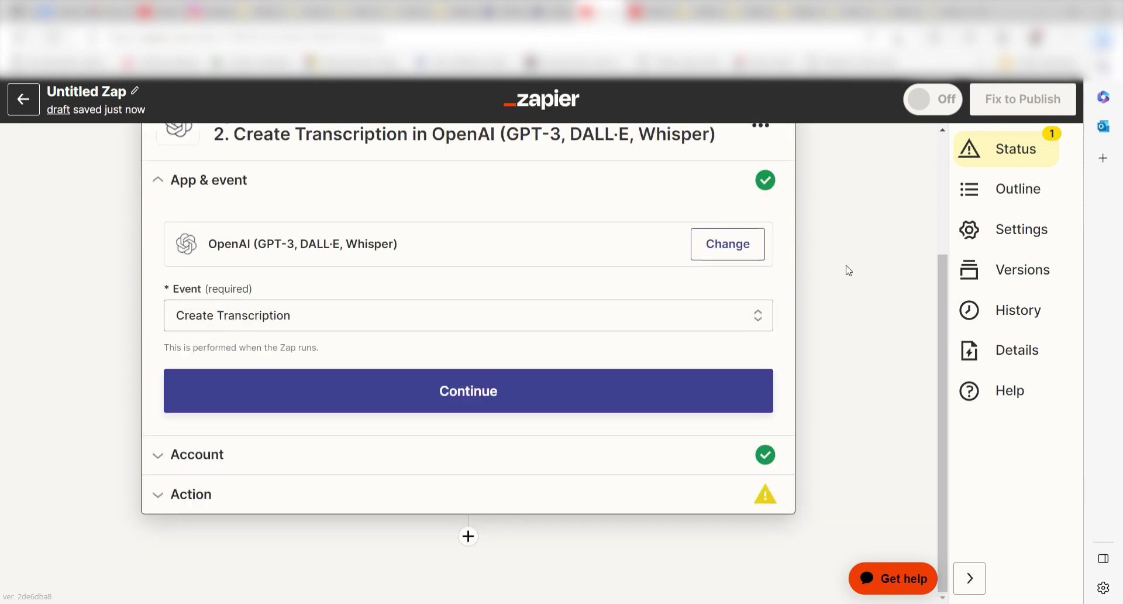
pyautogui.click(690, 384)
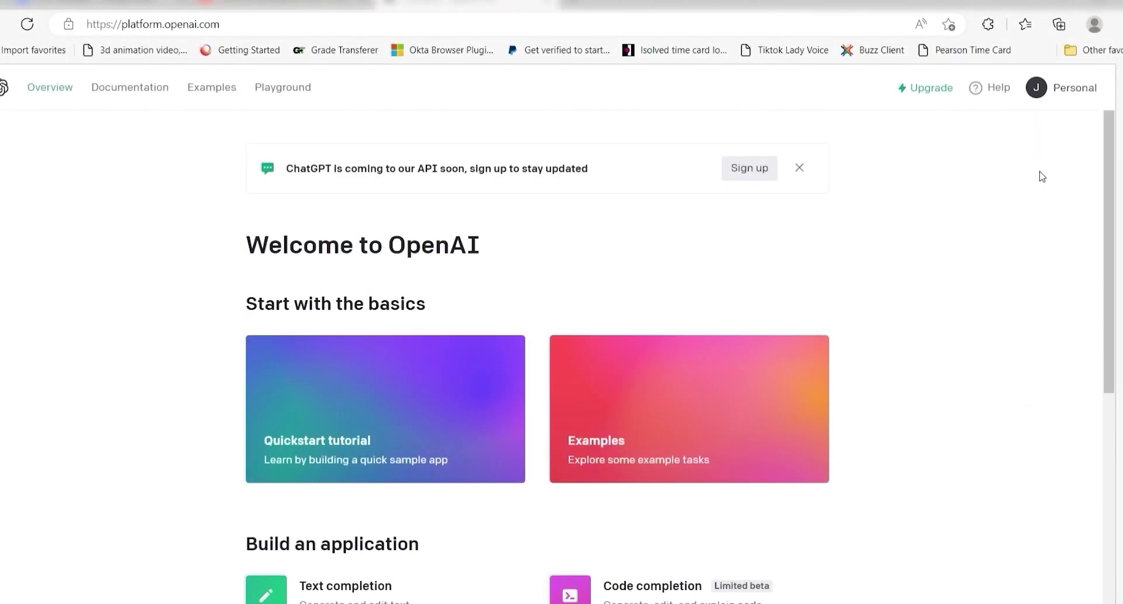
# - Generate a new OpenAI secret key from the API keys page and copy it
pyautogui.click(1074, 87)
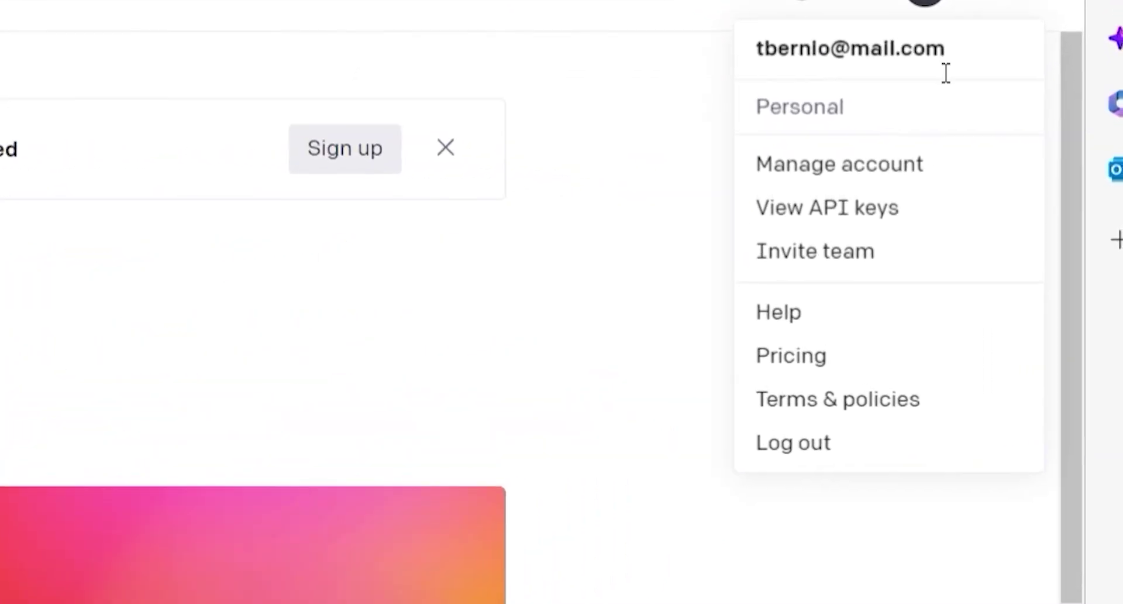
pyautogui.click(860, 209)
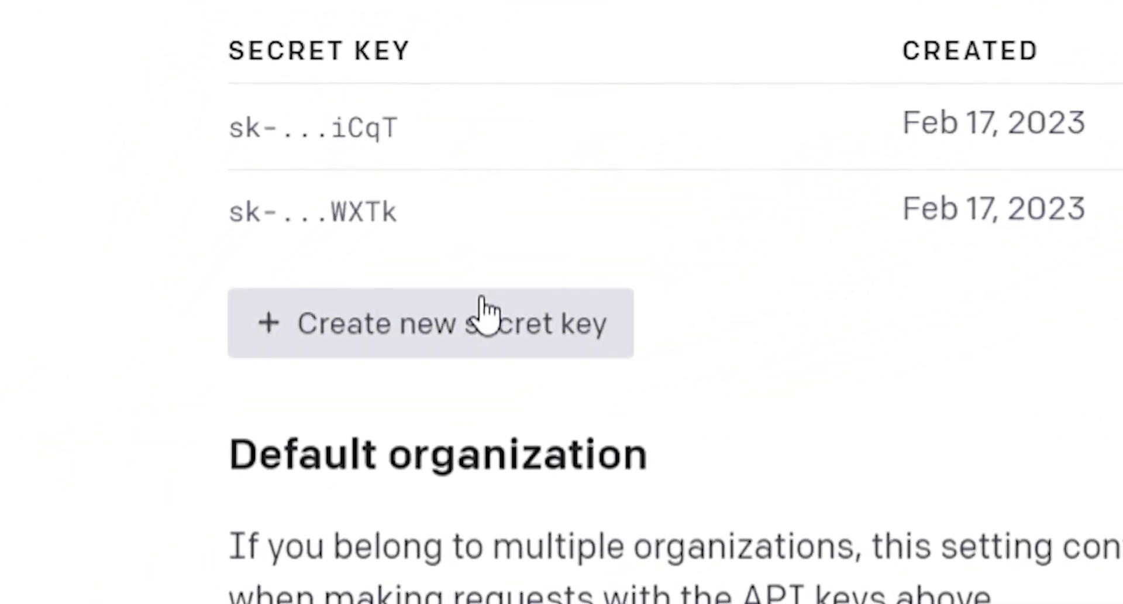
pyautogui.click(484, 310)
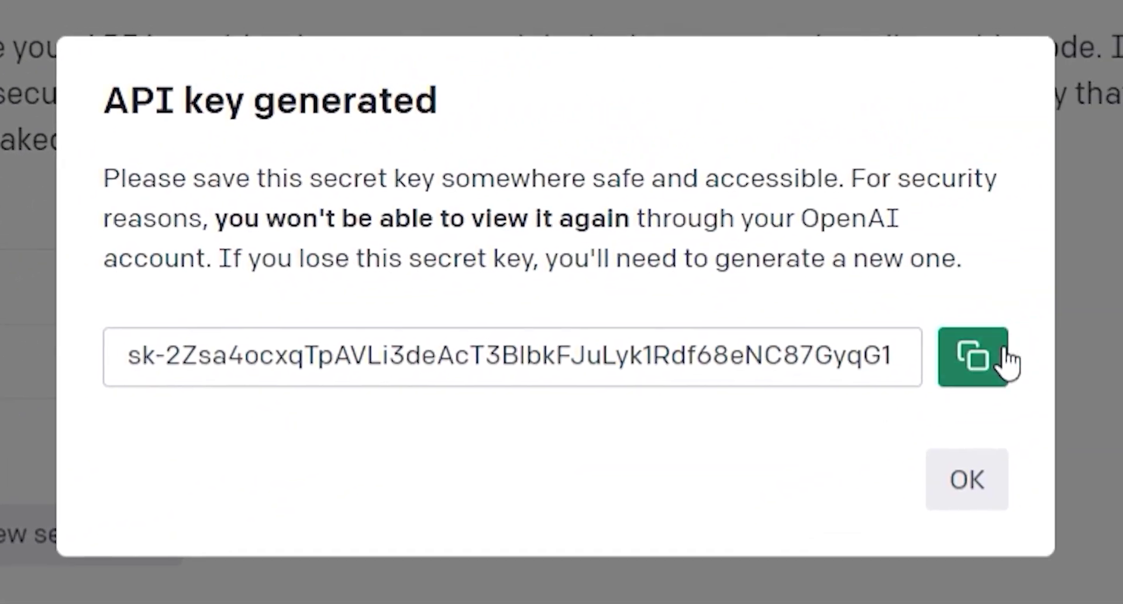
pyautogui.click(1005, 359)
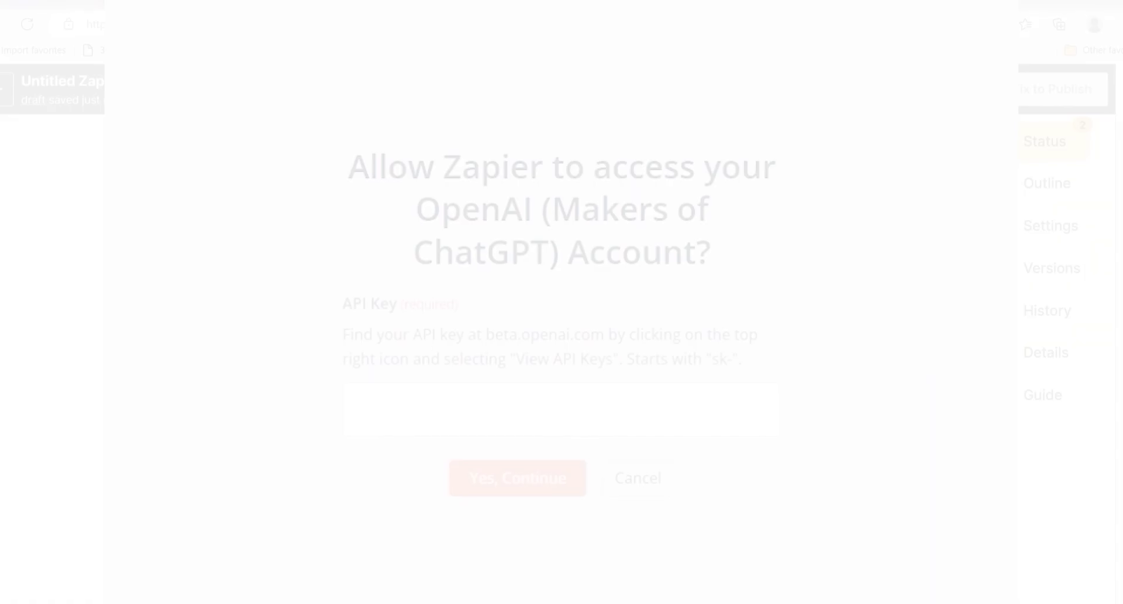
# - Connect the OpenAI account by pasting the copied API key
pyautogui.click(656, 416)
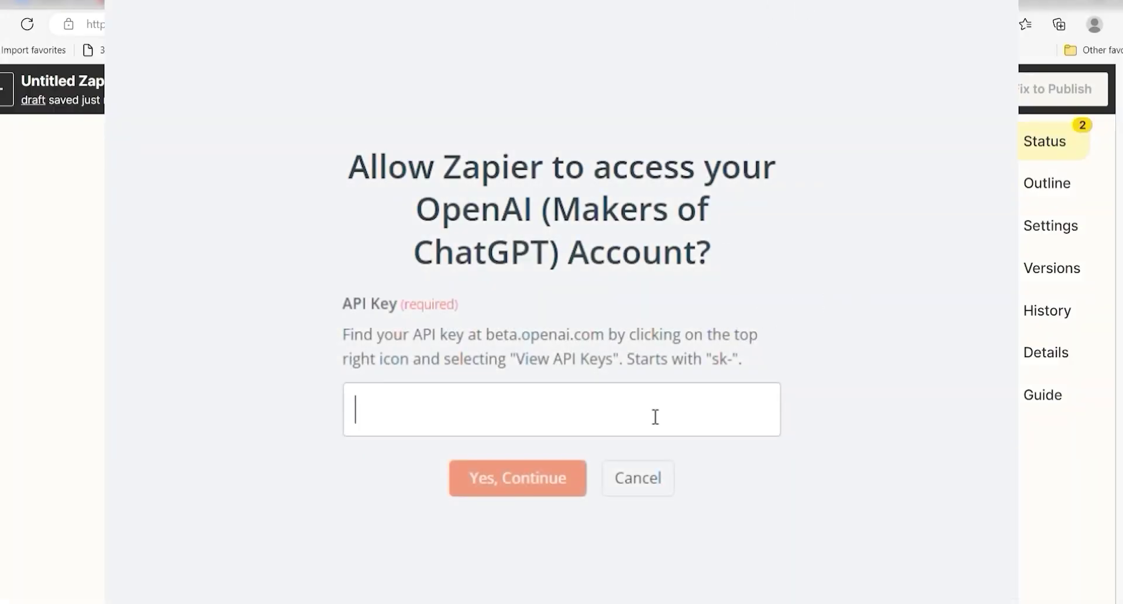
pyautogui.hotkey('ctrl', 'v')
pyautogui.press('Return')
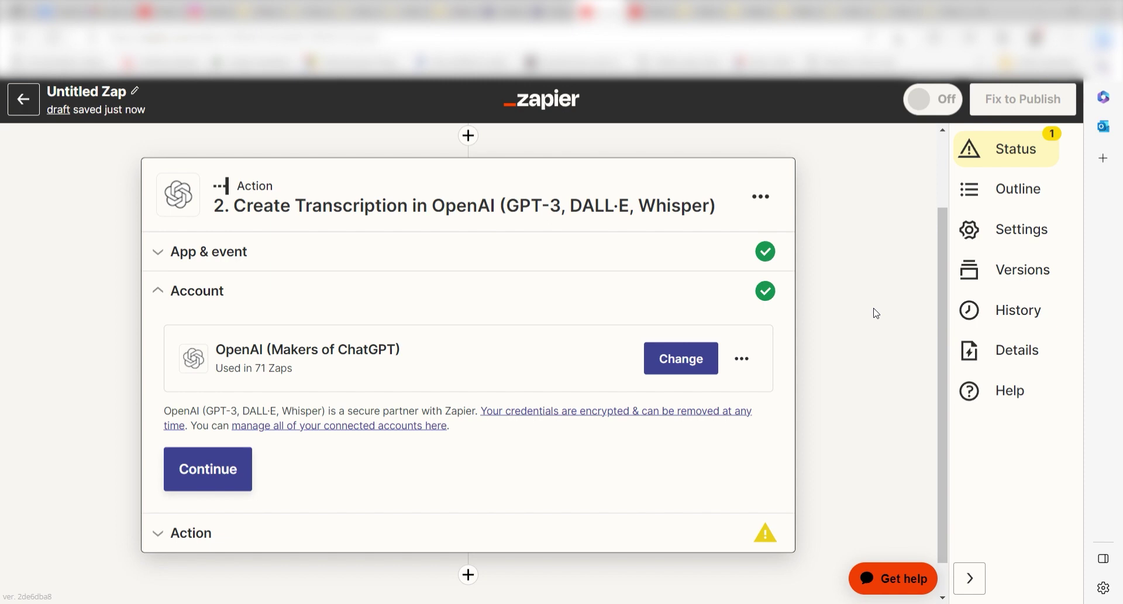
# - Use the Dropbox trigger's File as the audio and test the transcription
pyautogui.click(206, 473)
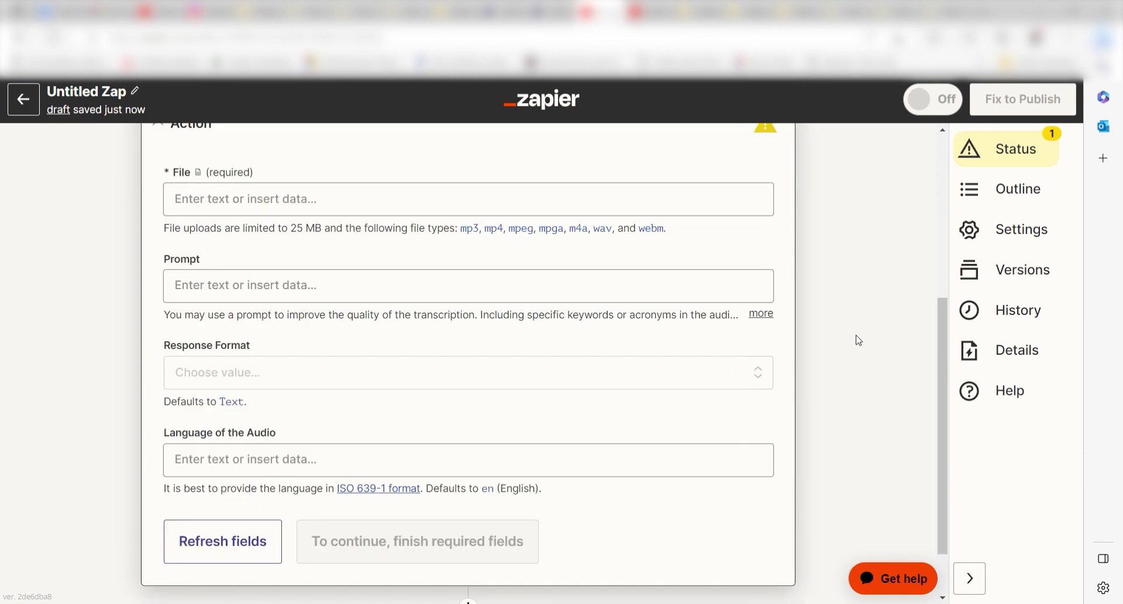
pyautogui.click(755, 202)
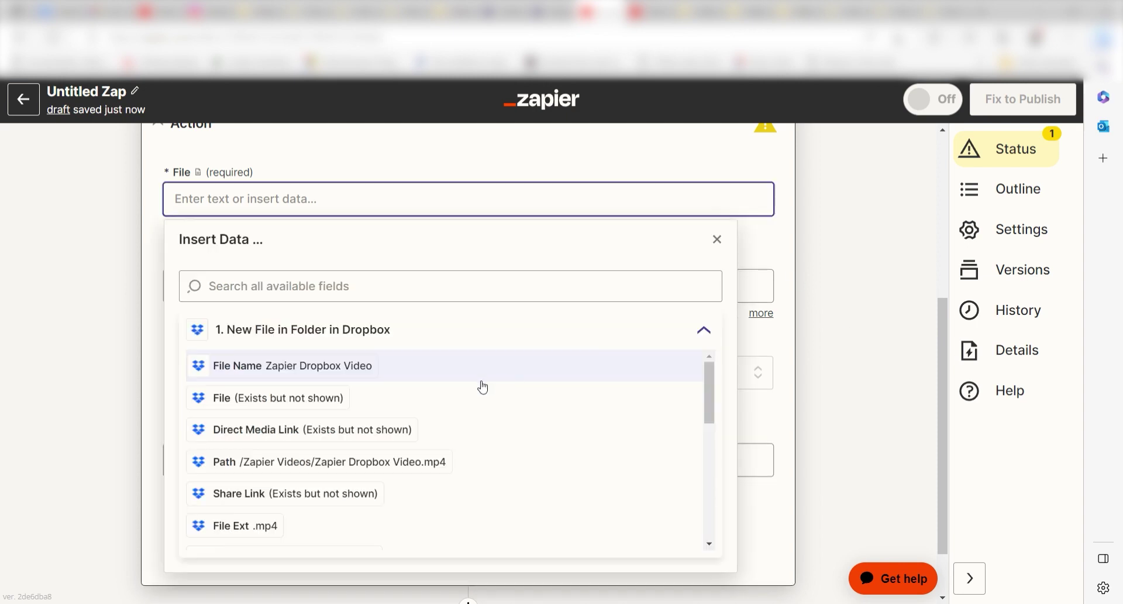
pyautogui.click(346, 403)
pyautogui.click(322, 535)
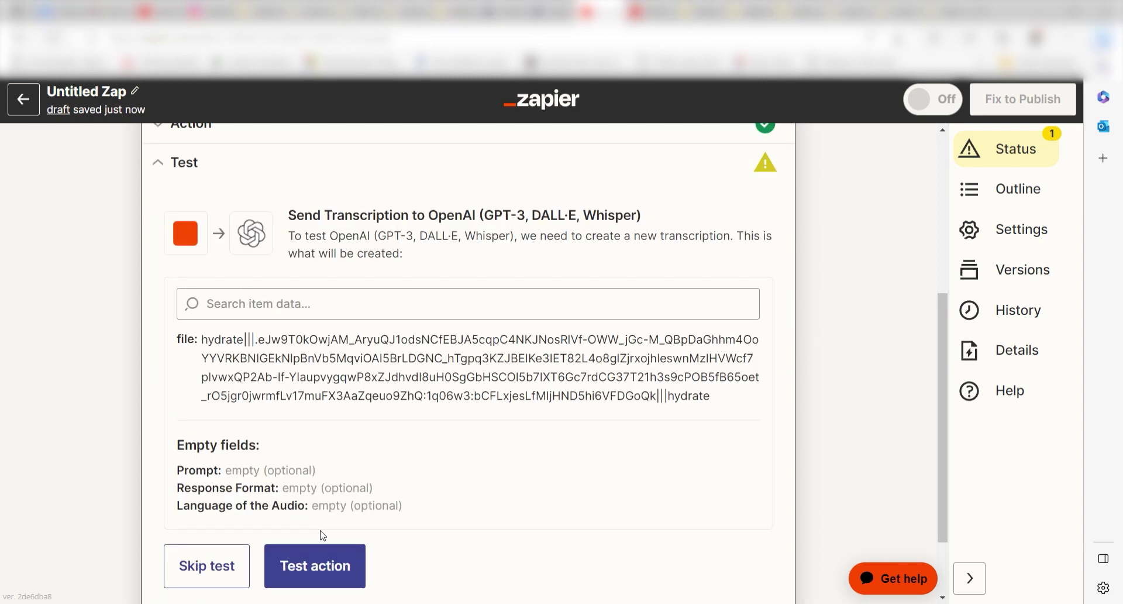
pyautogui.moveTo(946, 311); pyautogui.dragTo(949, 341)
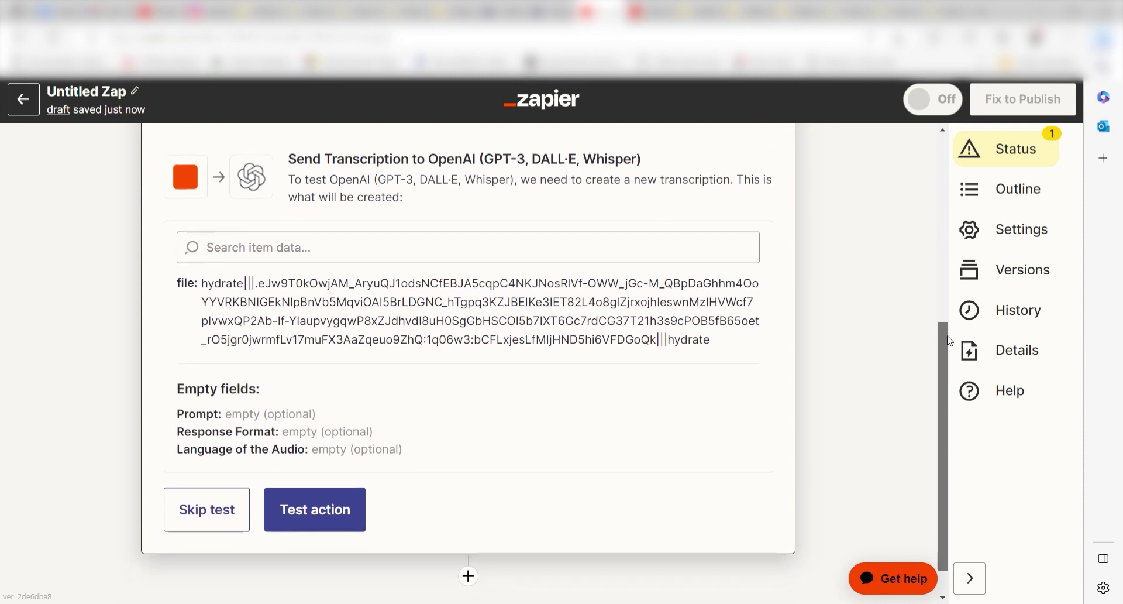
pyautogui.click(340, 481)
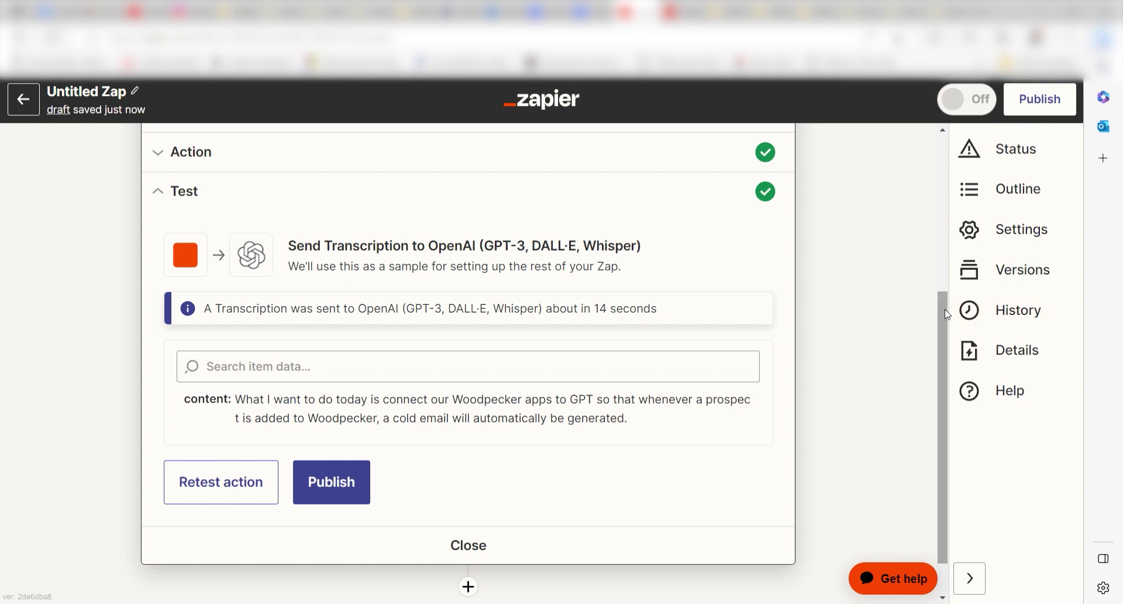
# - Add a third step, Dropbox Create Text File, using the connected Dropbox account
pyautogui.moveTo(948, 314); pyautogui.dragTo(942, 353)
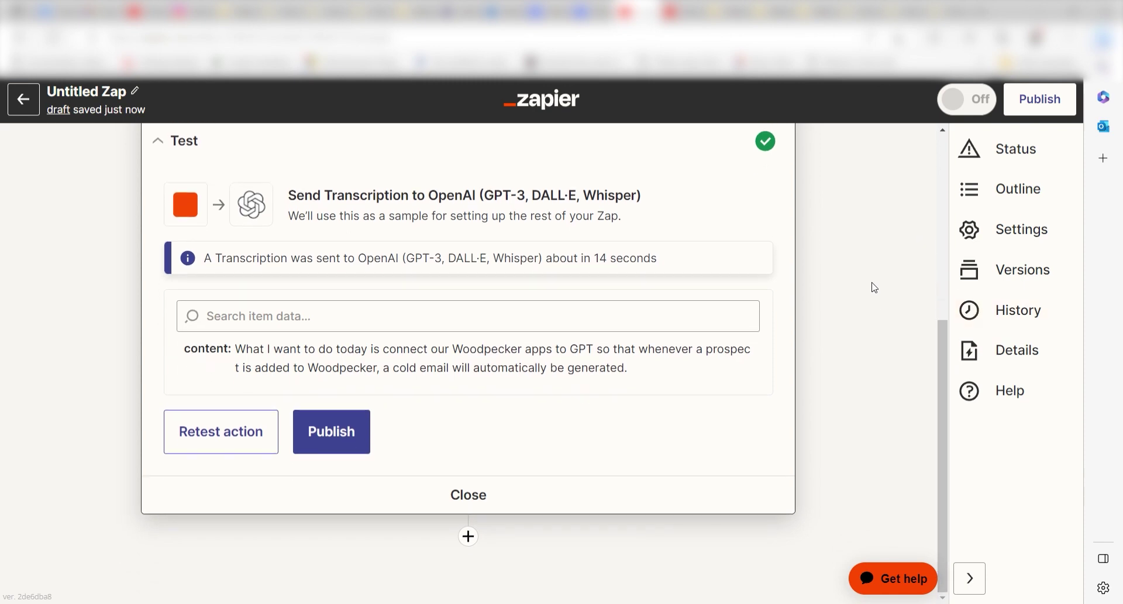
pyautogui.click(469, 538)
pyautogui.write('dropbox')
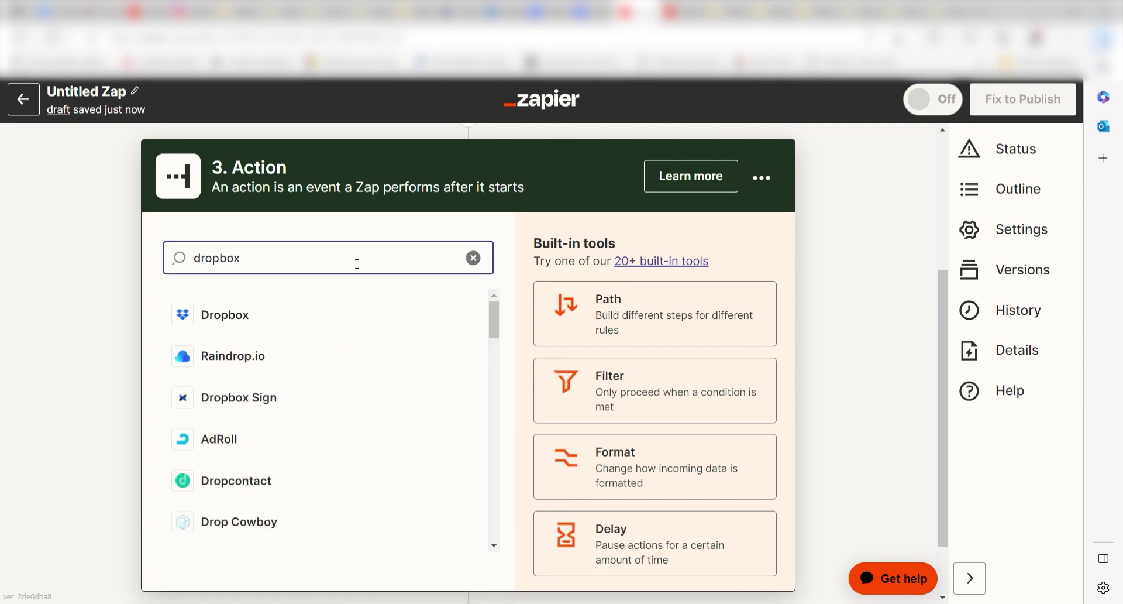
pyautogui.click(300, 326)
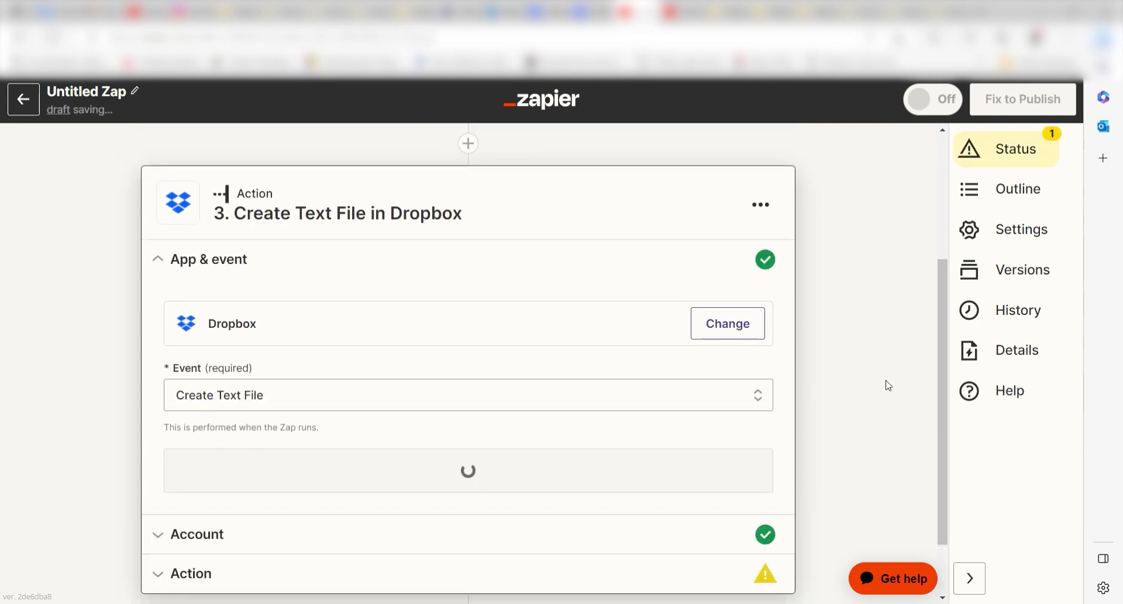
pyautogui.click(735, 471)
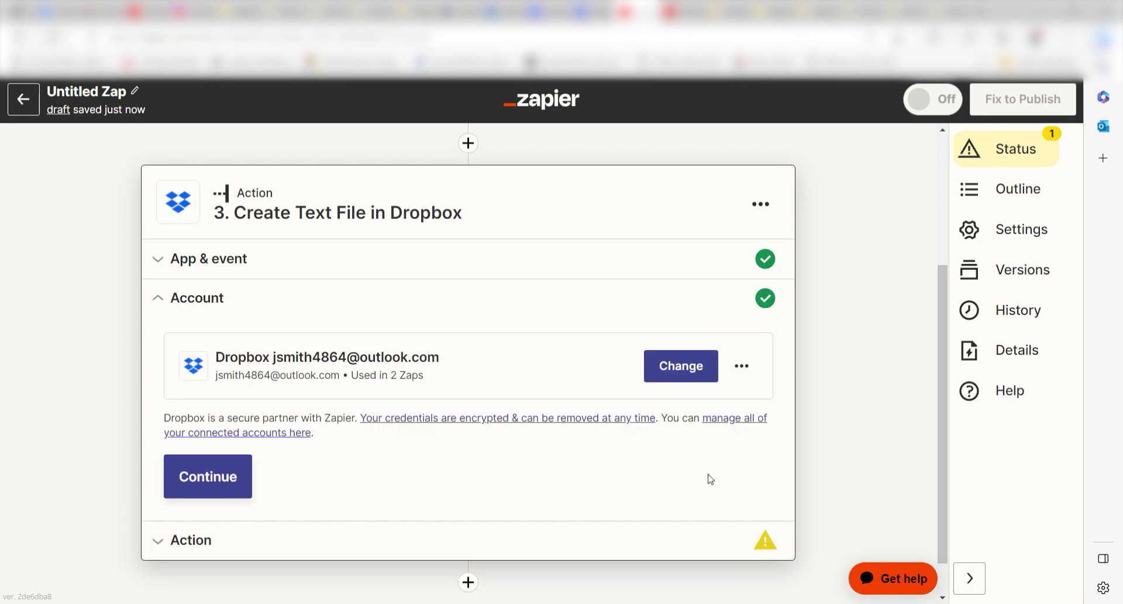
pyautogui.click(248, 492)
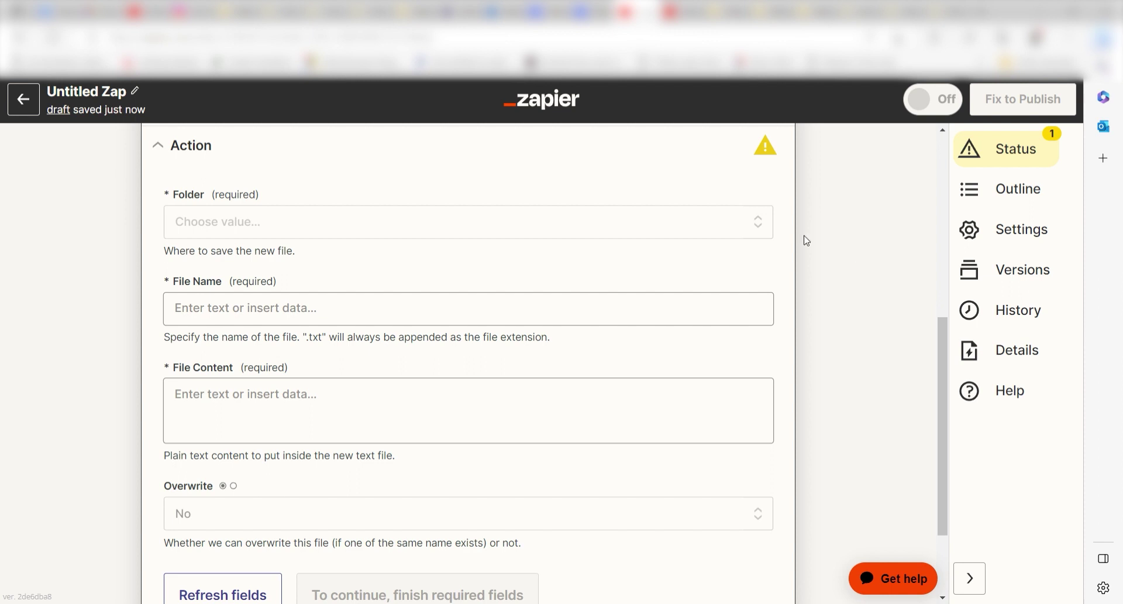
# - Save the transcription content as 'Zapier Transcription' in the /Zapier Videos folder
pyautogui.click(764, 225)
pyautogui.click(444, 393)
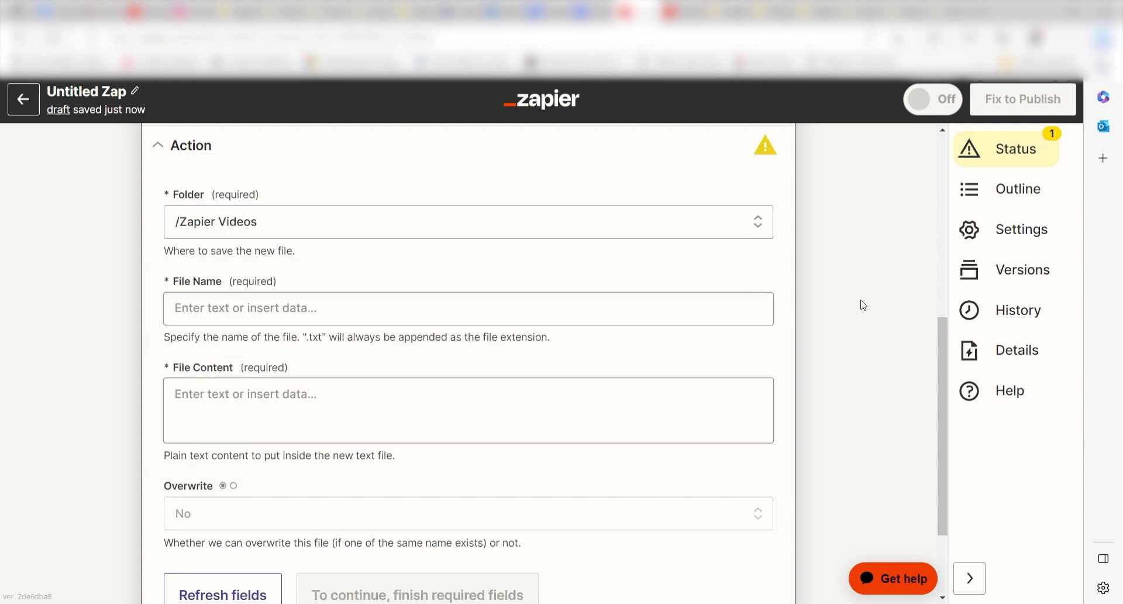
pyautogui.click(665, 311)
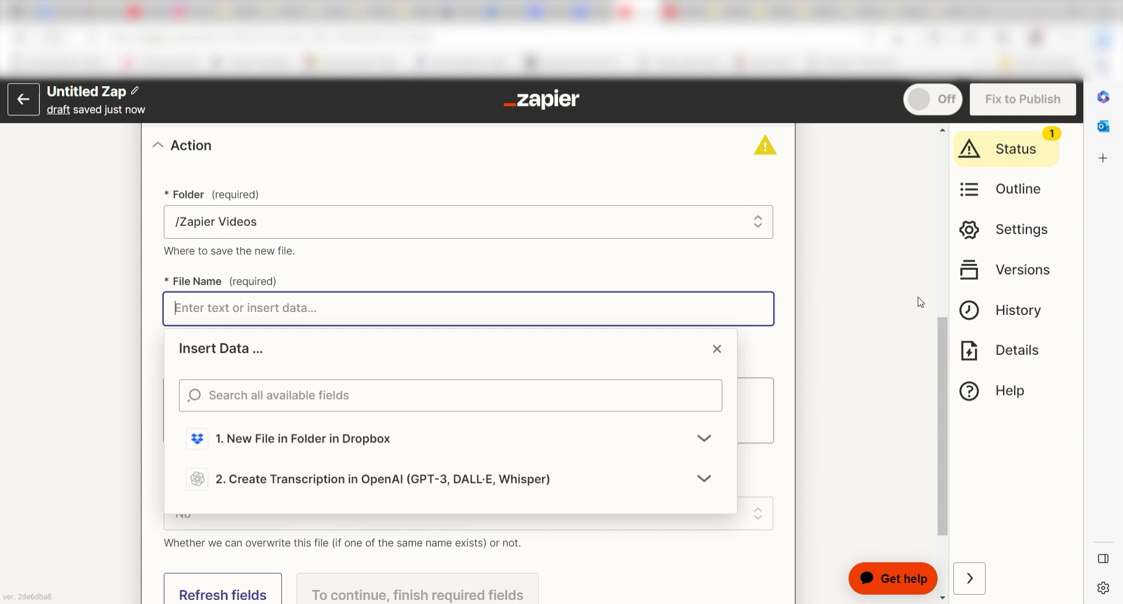
pyautogui.write('Zapier Transcri')
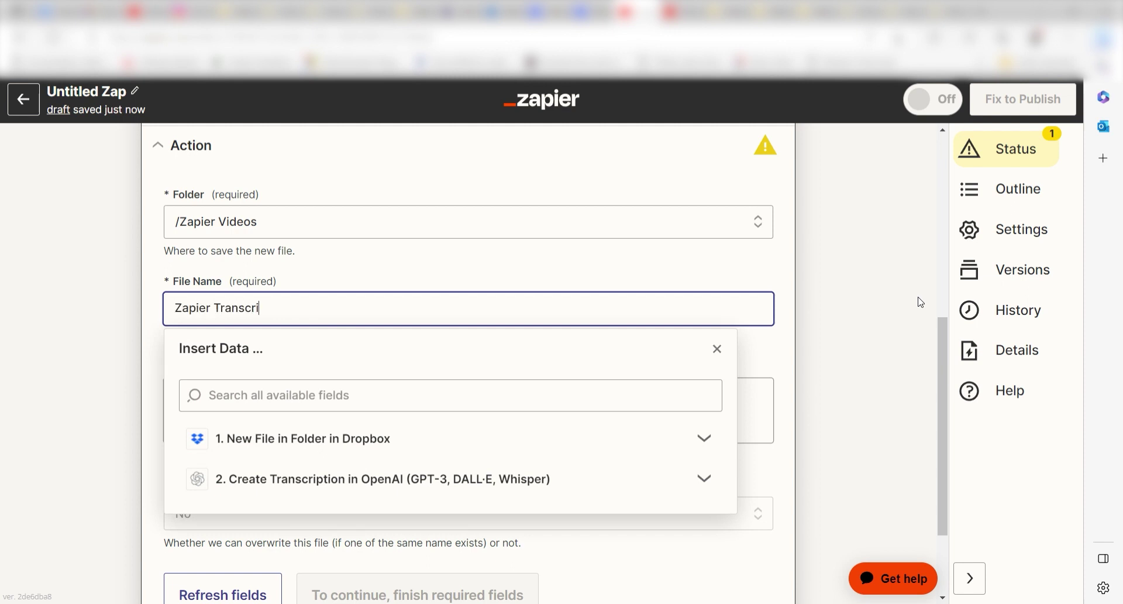
pyautogui.write('ption')
pyautogui.click(919, 300)
pyautogui.scroll(-1, 940, 346)
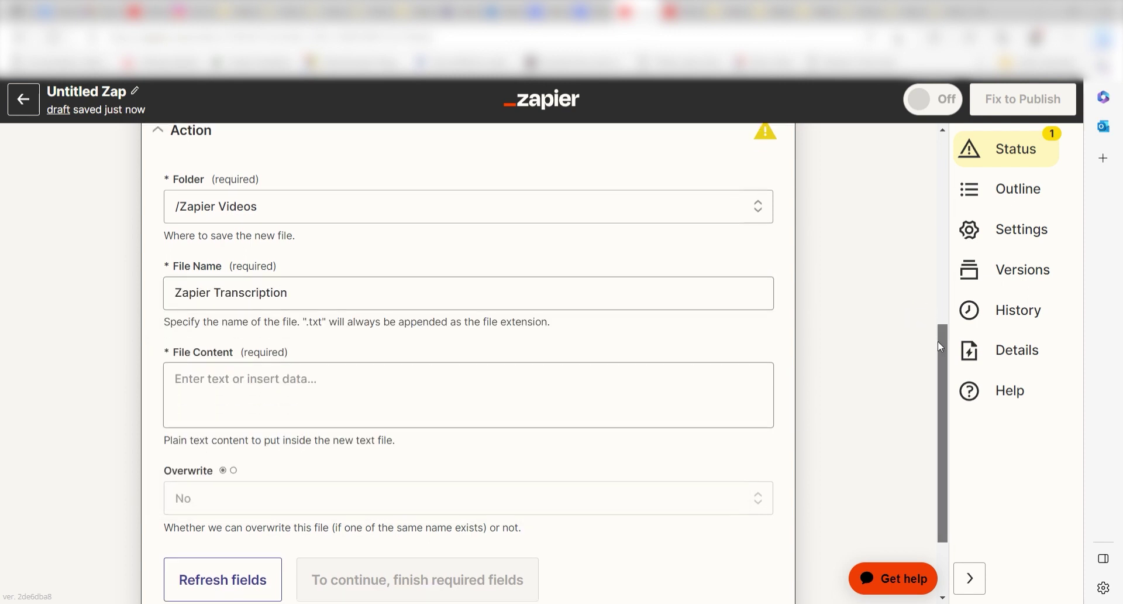
pyautogui.scroll(-1, 938, 345)
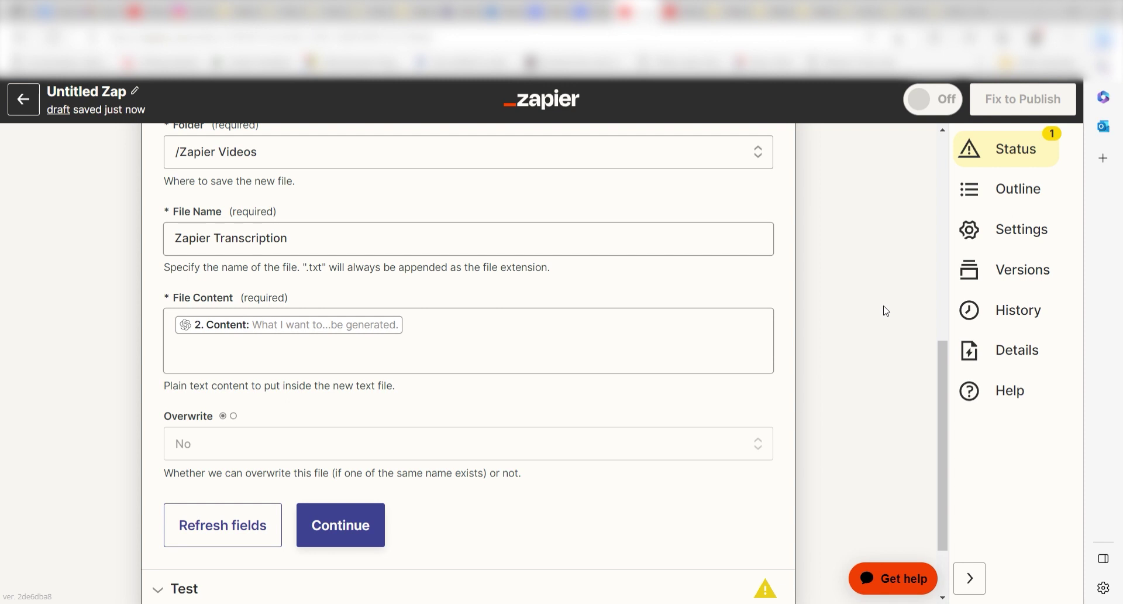
pyautogui.click(346, 529)
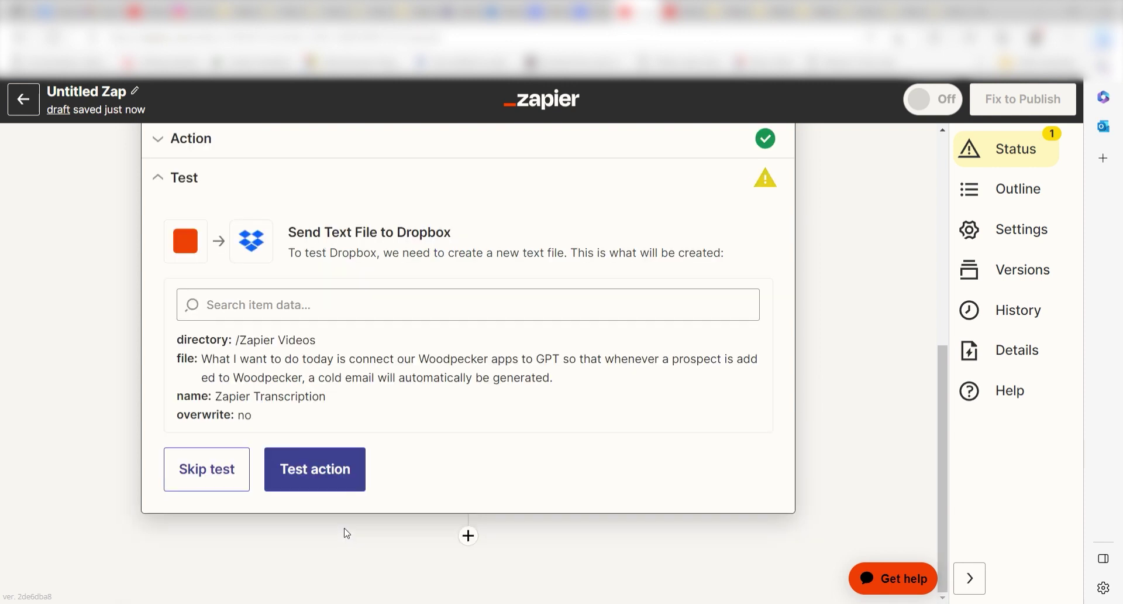
# - Run the Dropbox step test to create Zapier Transcription.txt in /Zapier Videos
pyautogui.click(305, 478)
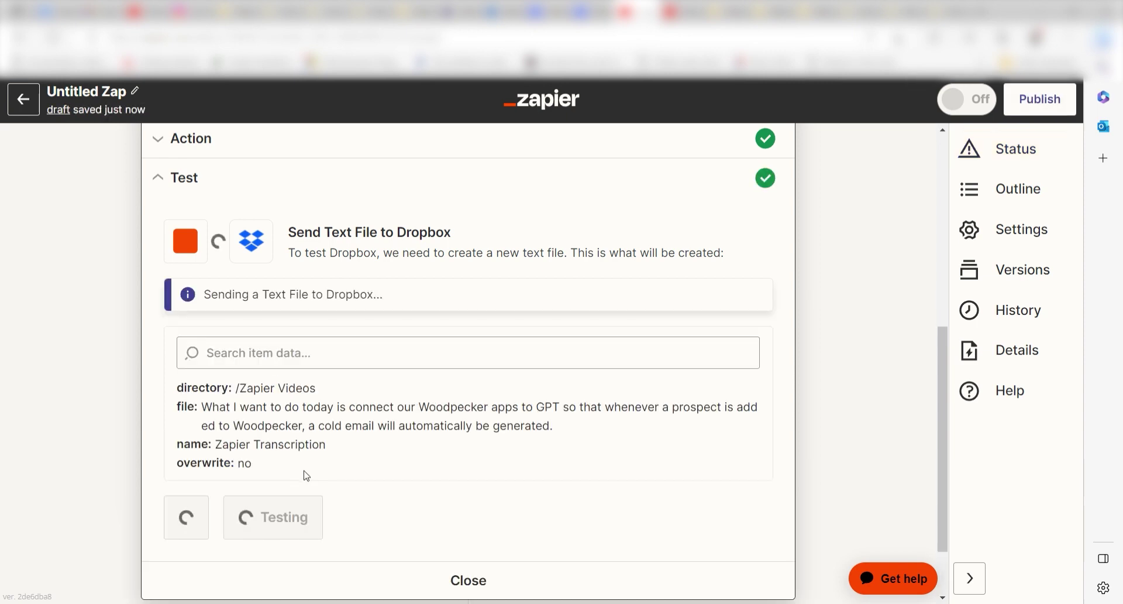